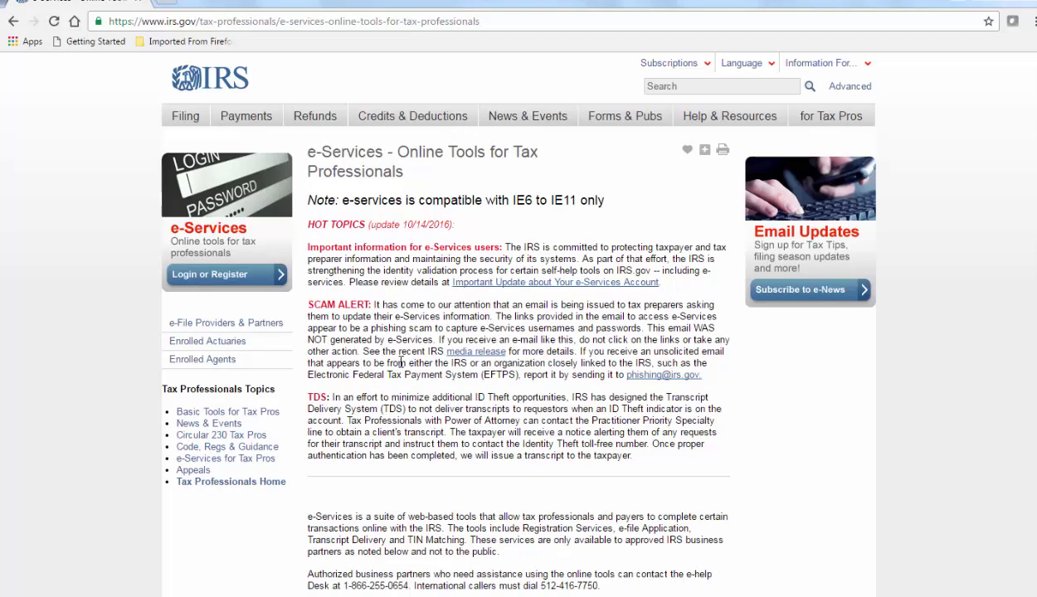
- Sign in to the IRS e-Services account through the Login or Register page
click(257, 280)
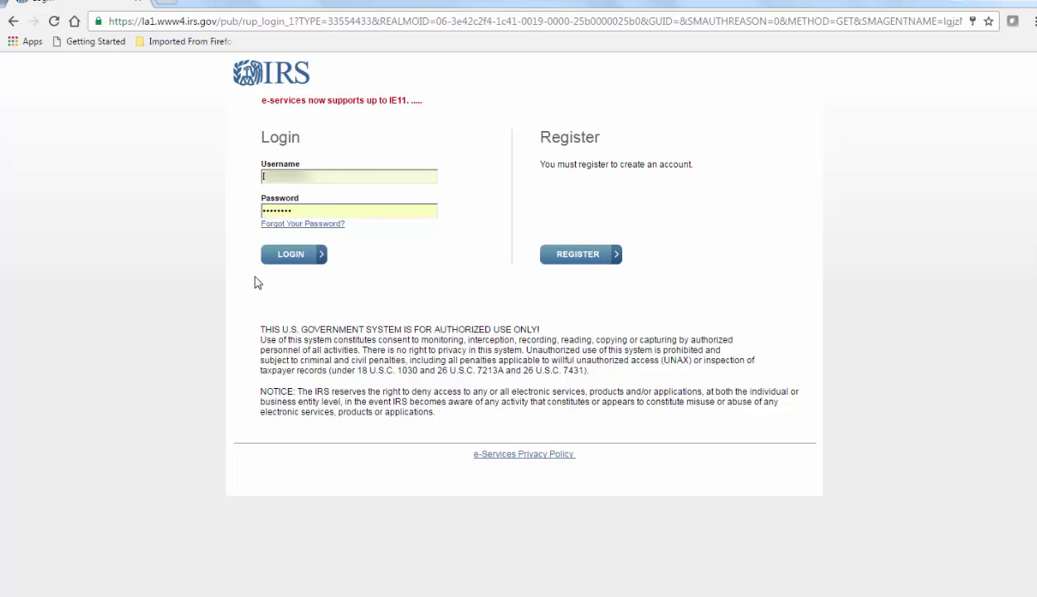
click(285, 261)
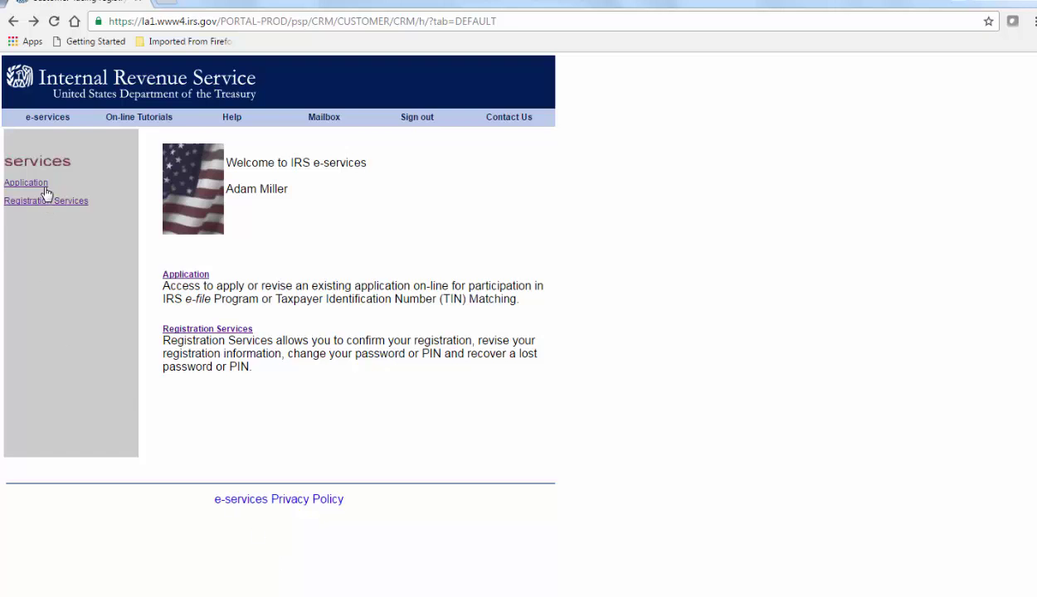
- Start a New TIN Matching Application and accept its terms of agreement with your PIN
click(45, 187)
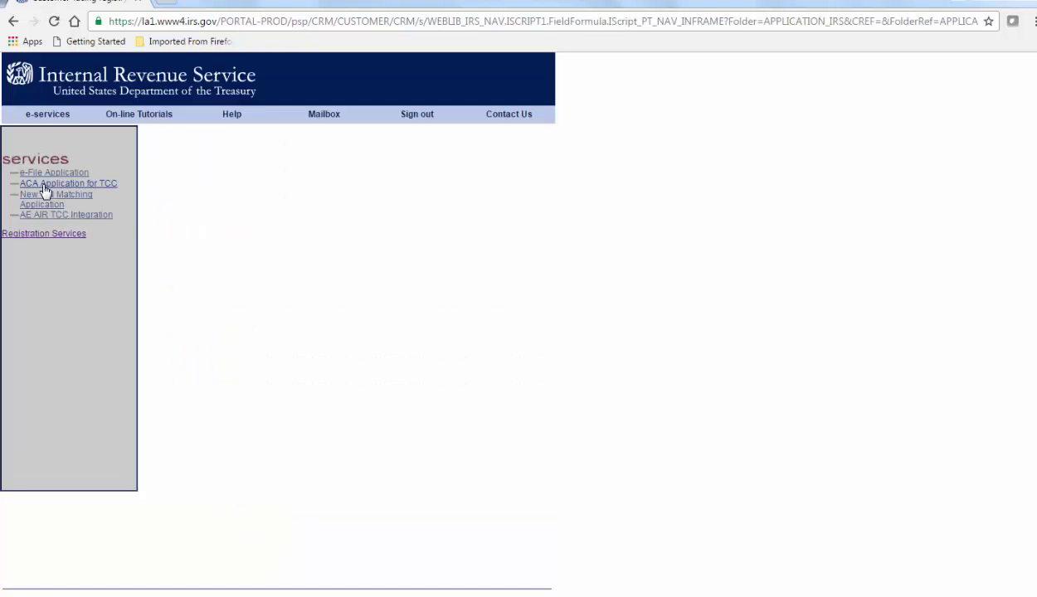
click(89, 202)
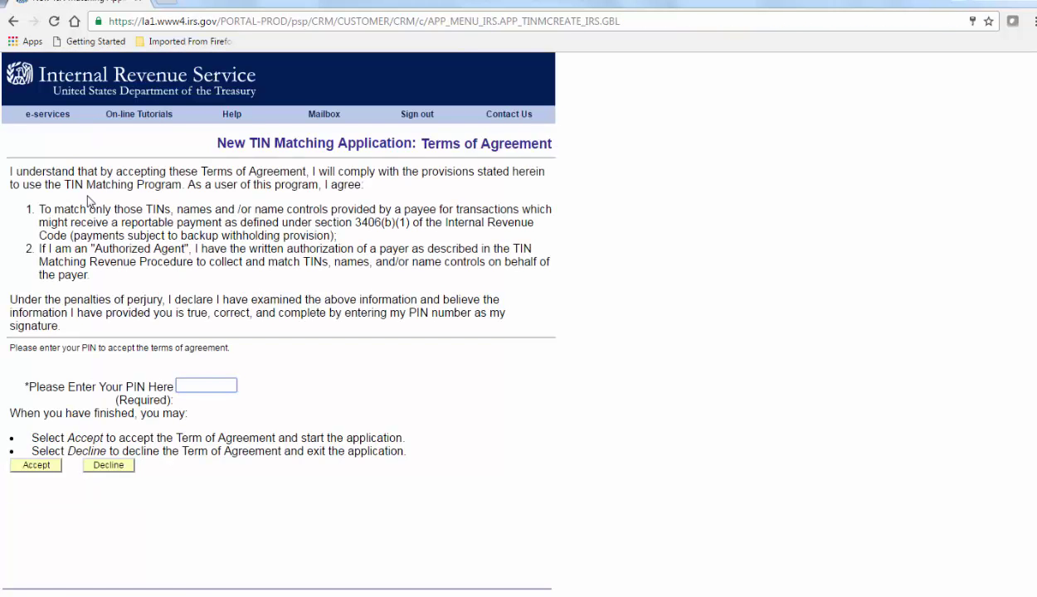
click(188, 387)
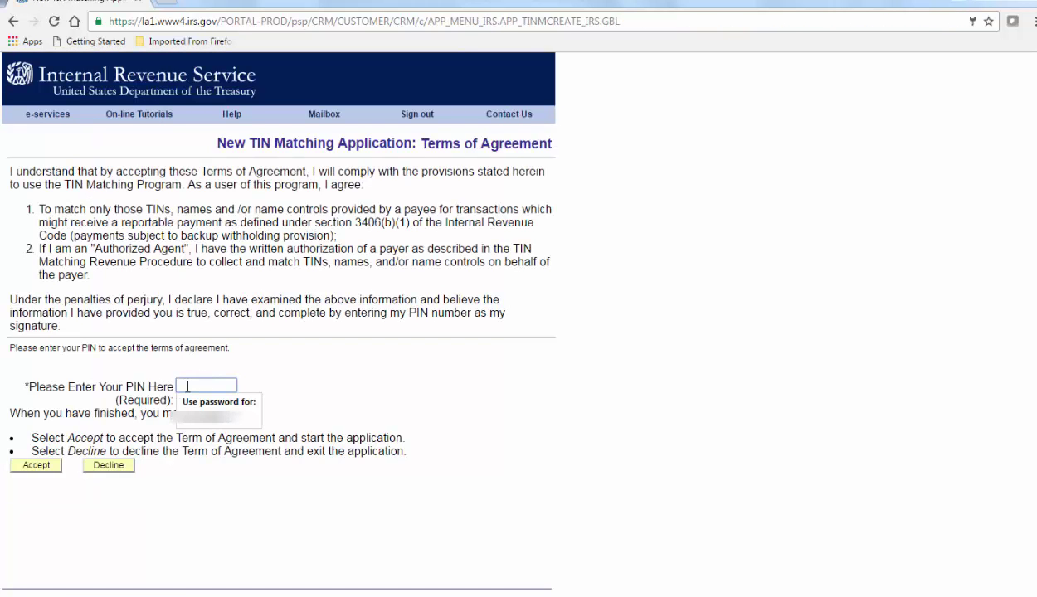
text(•••)
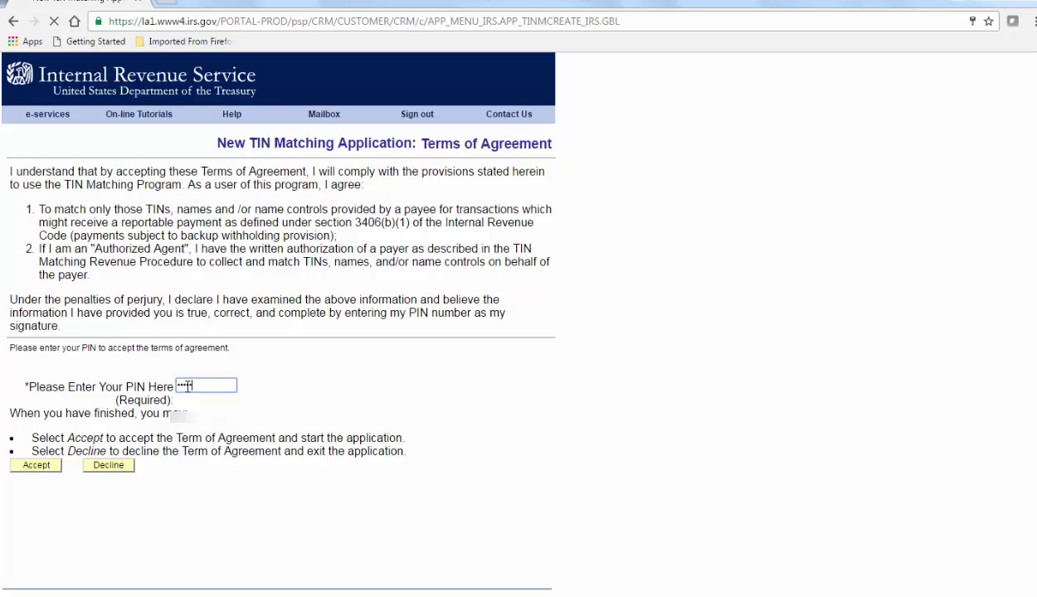
click(36, 466)
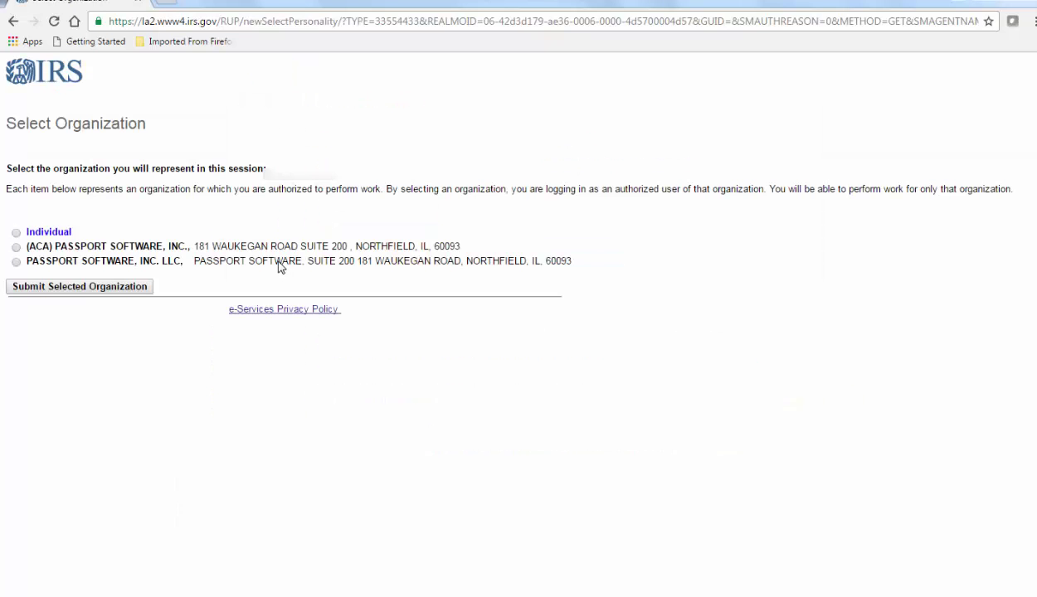
- Act for PASSPORT SOFTWARE, INC. LLC, accept the TIN Matching terms, and begin an interactive session
click(16, 262)
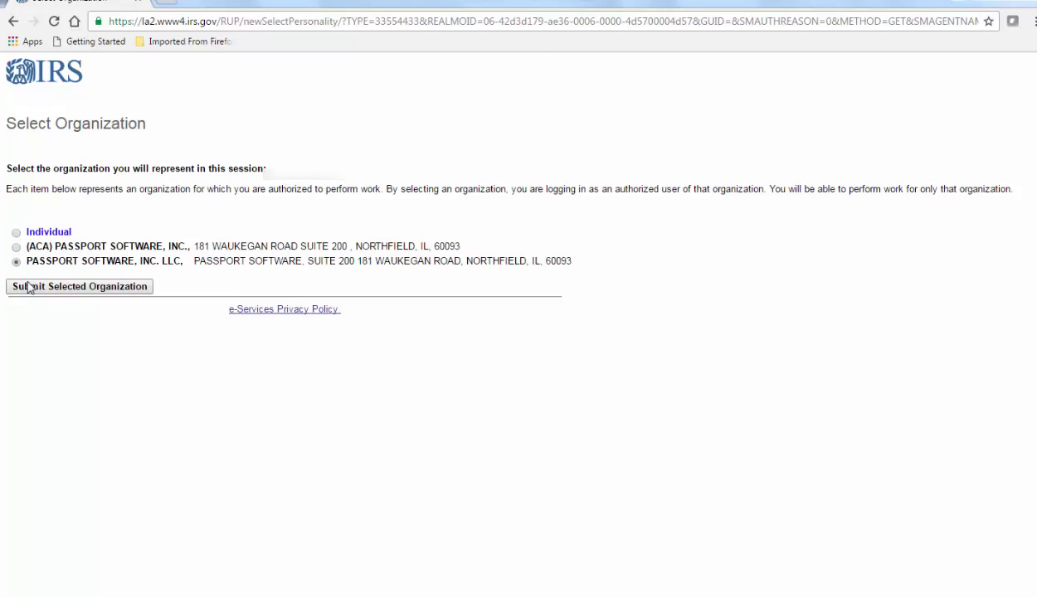
click(29, 287)
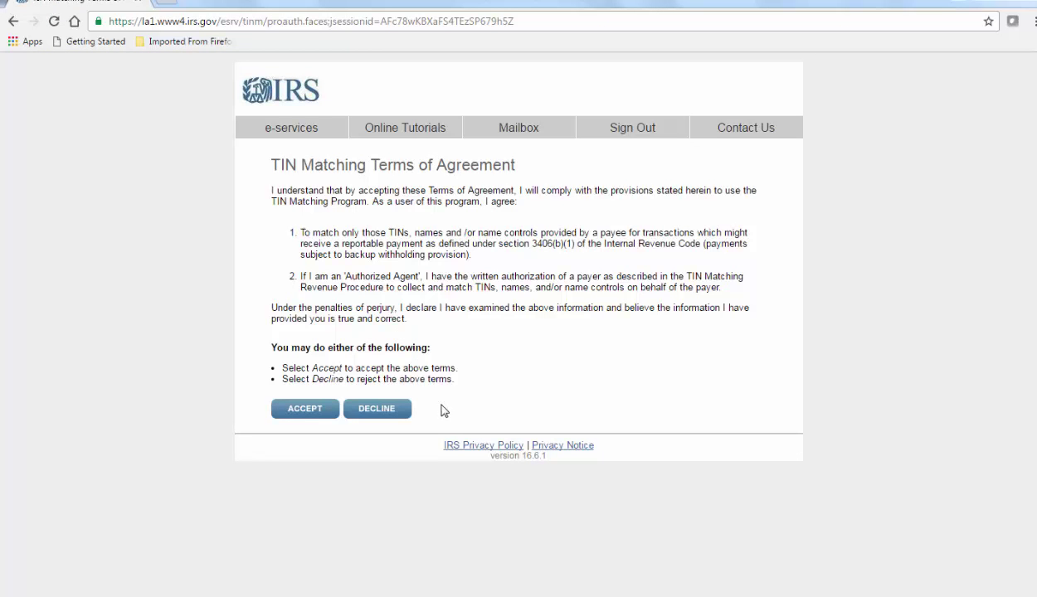
click(322, 411)
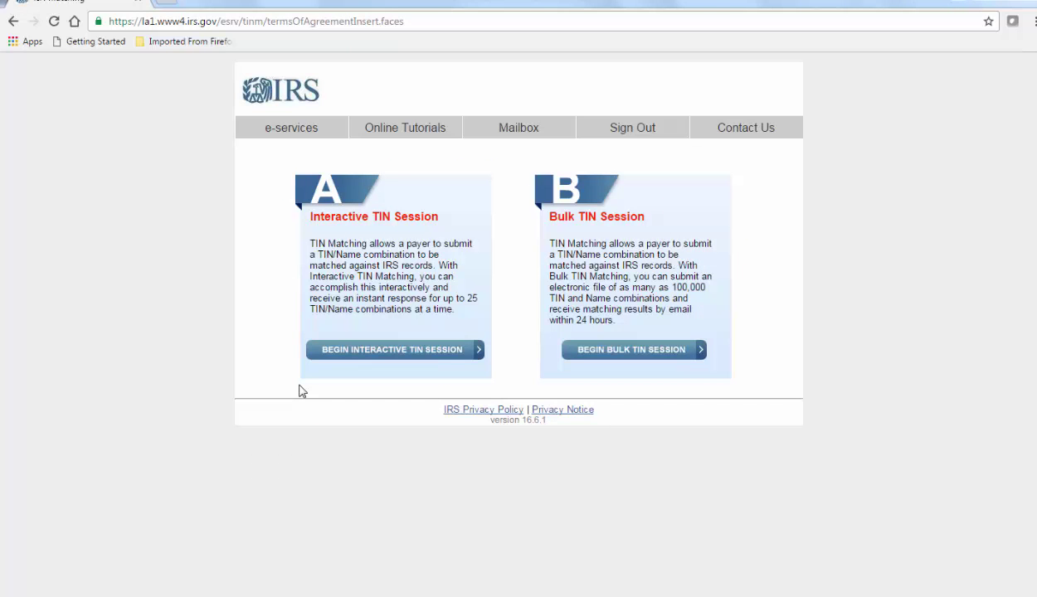
click(355, 350)
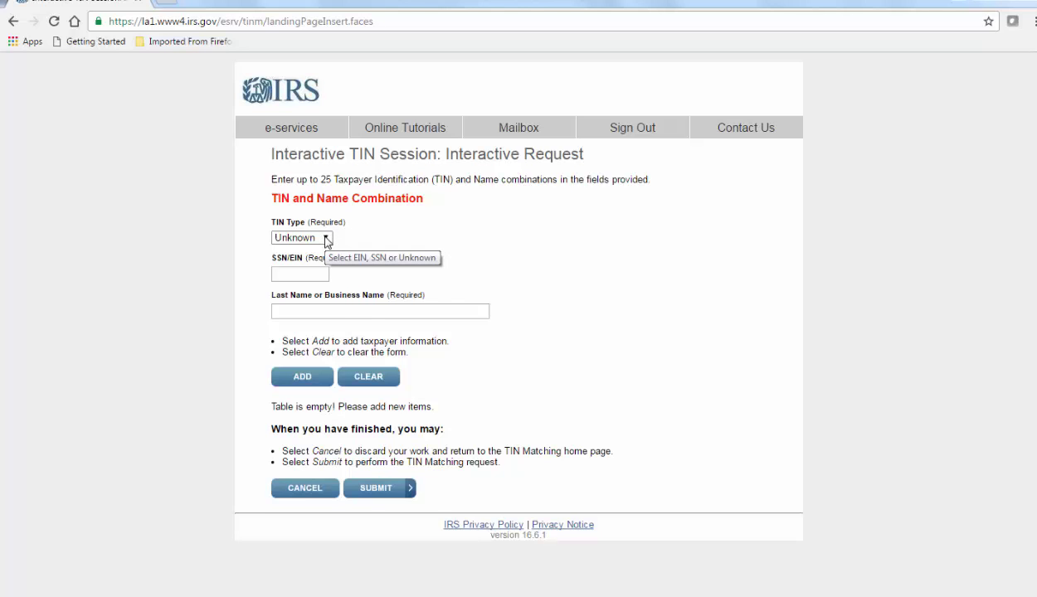
- Add a first SSN-type entry with the employee's SSN and last name to the request table
click(326, 238)
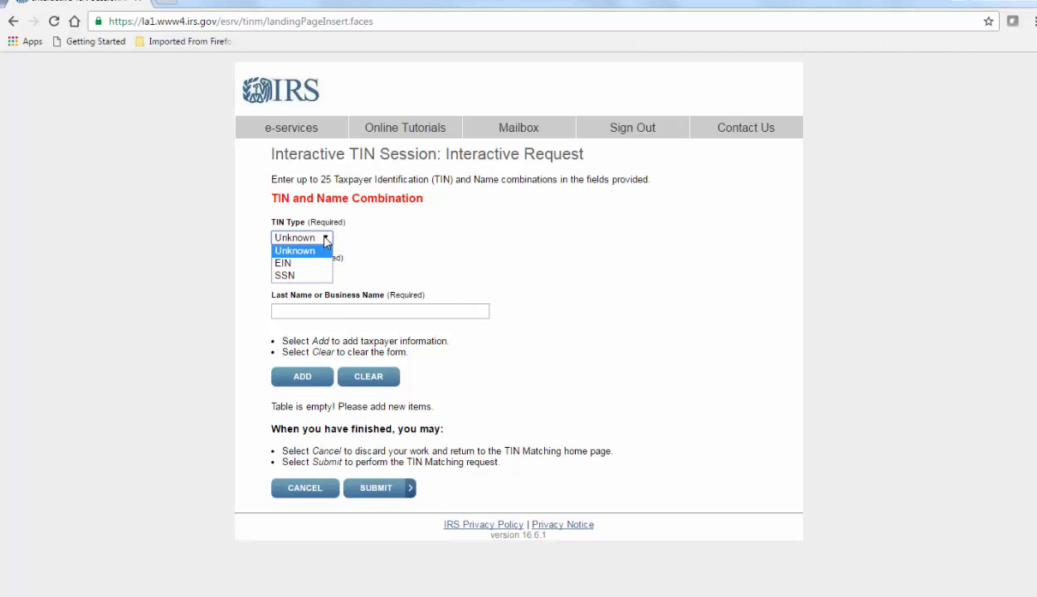
click(312, 276)
click(312, 279)
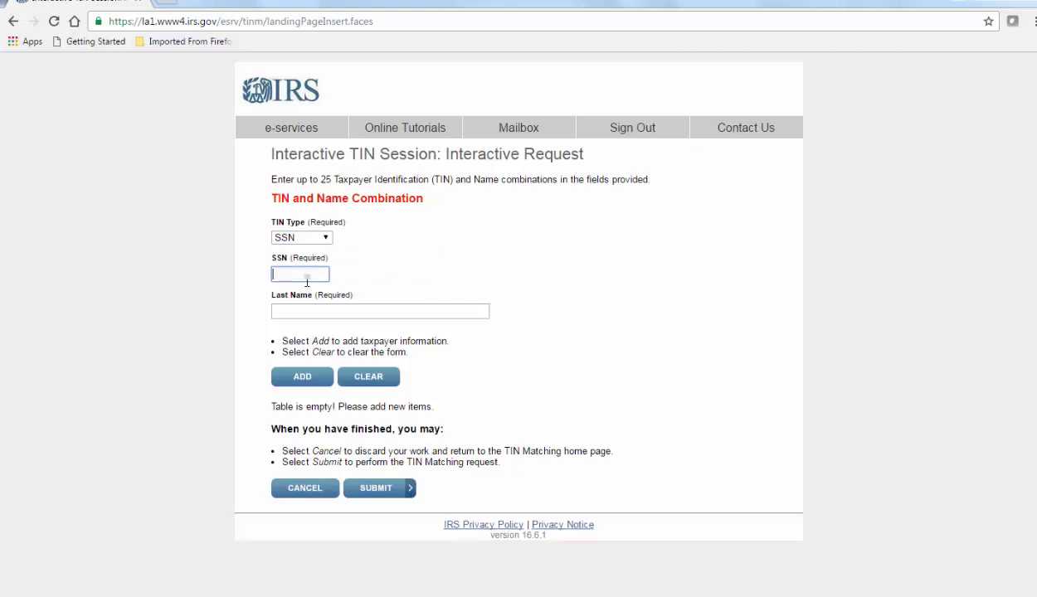
click(325, 309)
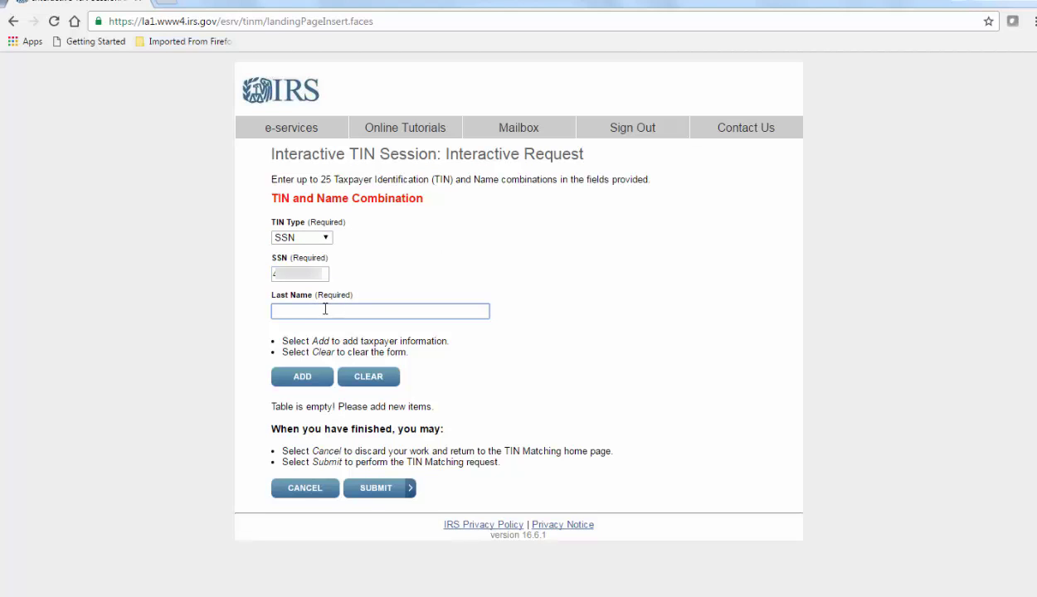
text(Smith)
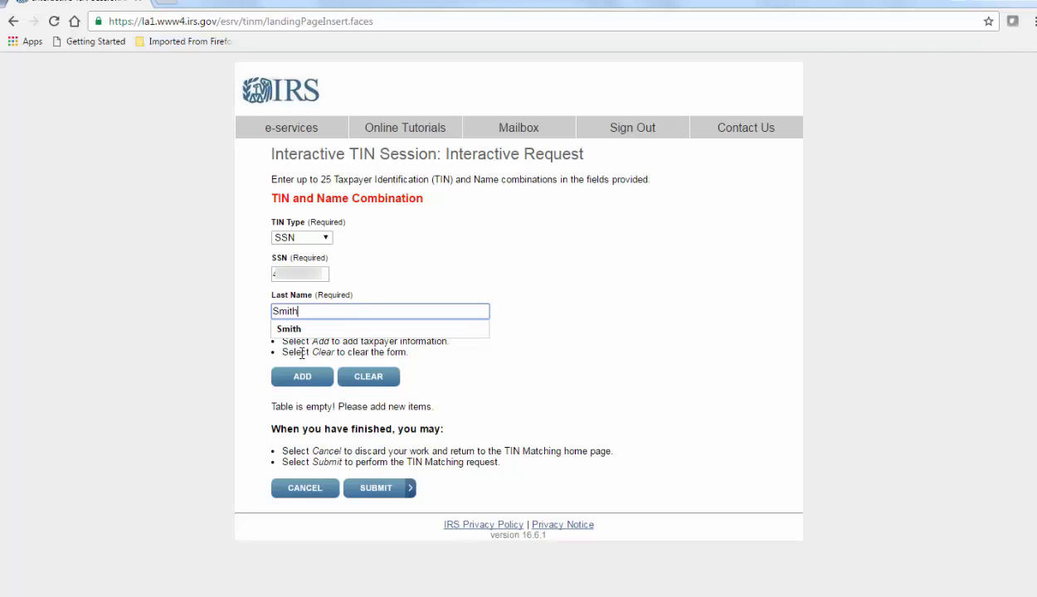
click(297, 376)
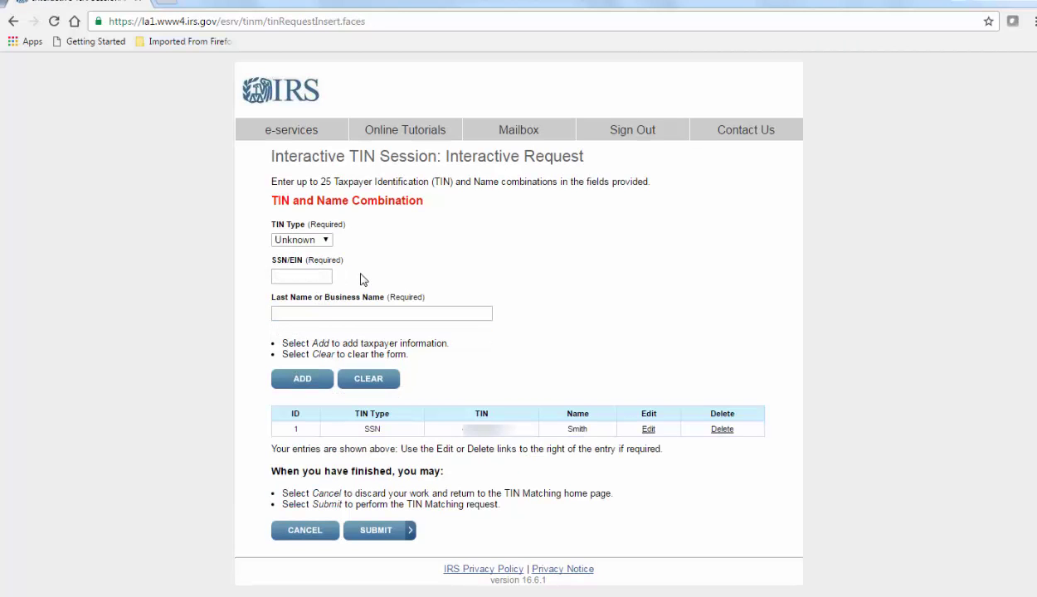
- Fill in a second SSN-type entry with another employee's SSN and last name
click(323, 240)
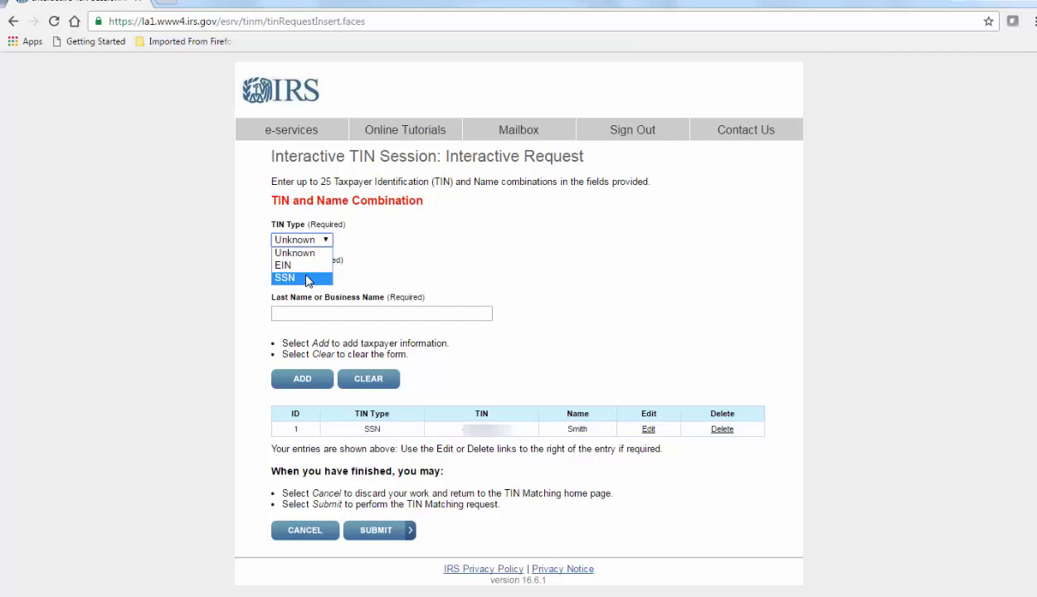
click(308, 278)
click(310, 277)
text(123456)
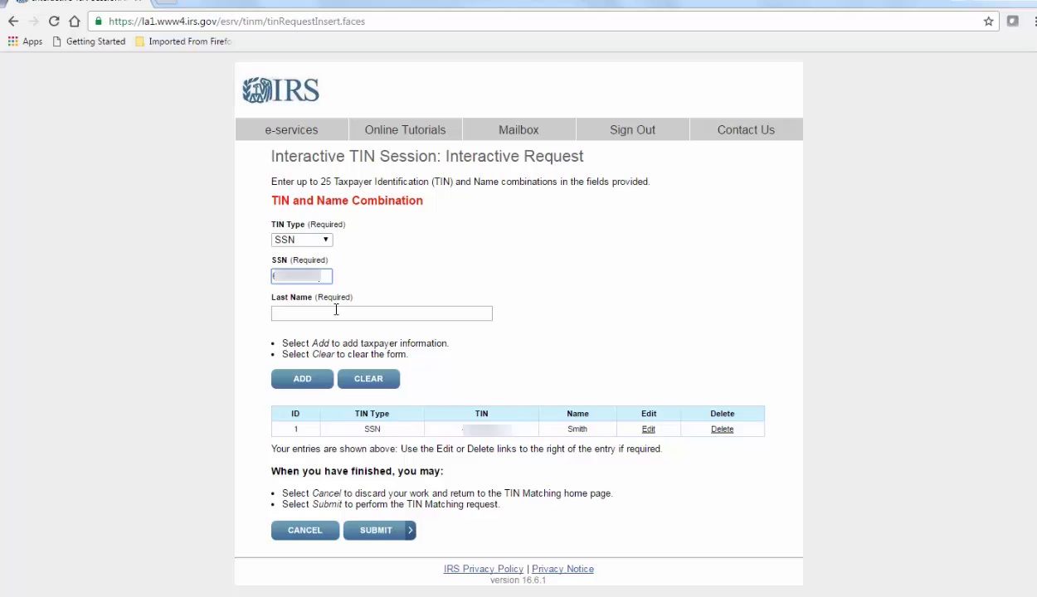
click(335, 309)
text(Jones)
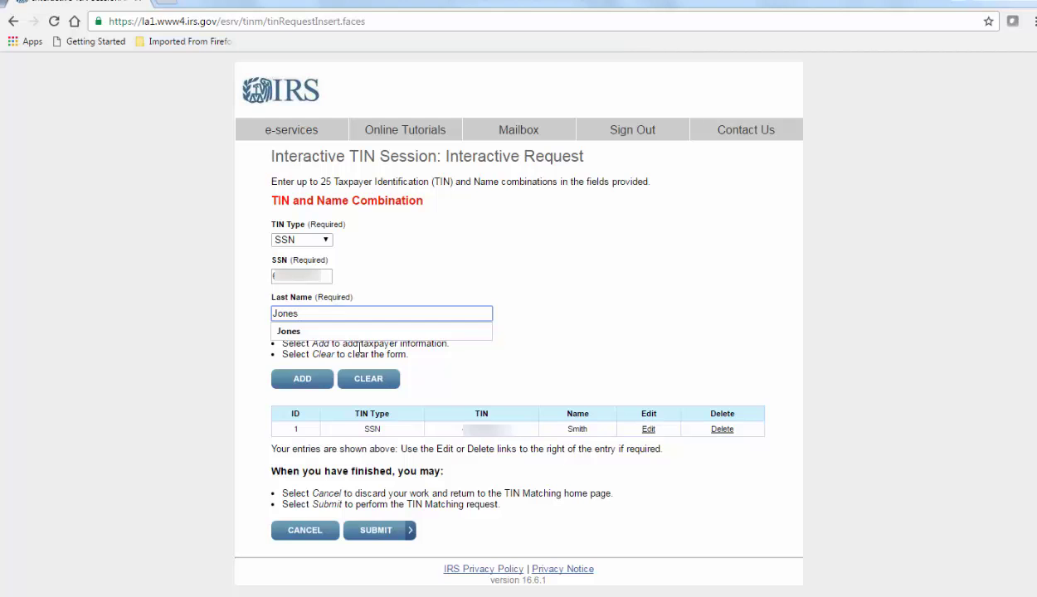
- Submit the interactive request, review result code 3, and go back to TIN Matching home
click(373, 535)
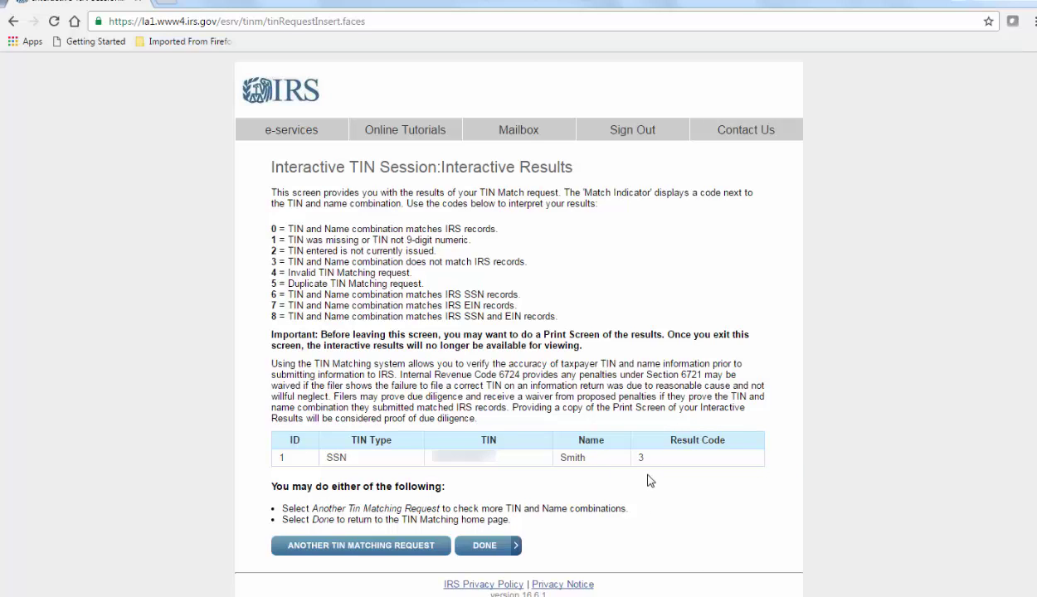
click(486, 545)
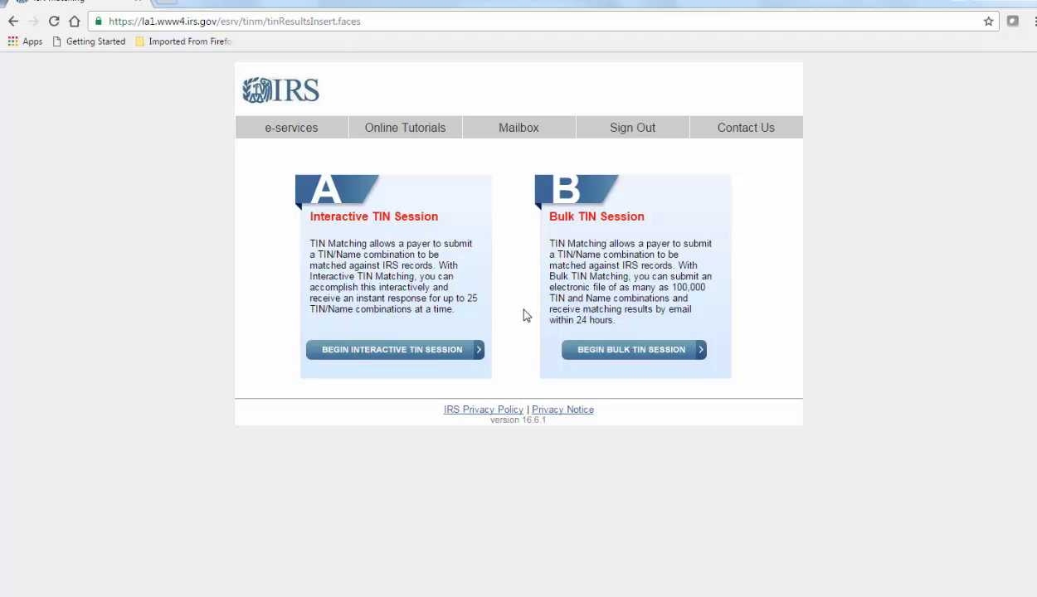
- Begin a bulk TIN session with Comp00TINMatch2016102412363698.txt selected as the upload file
click(627, 350)
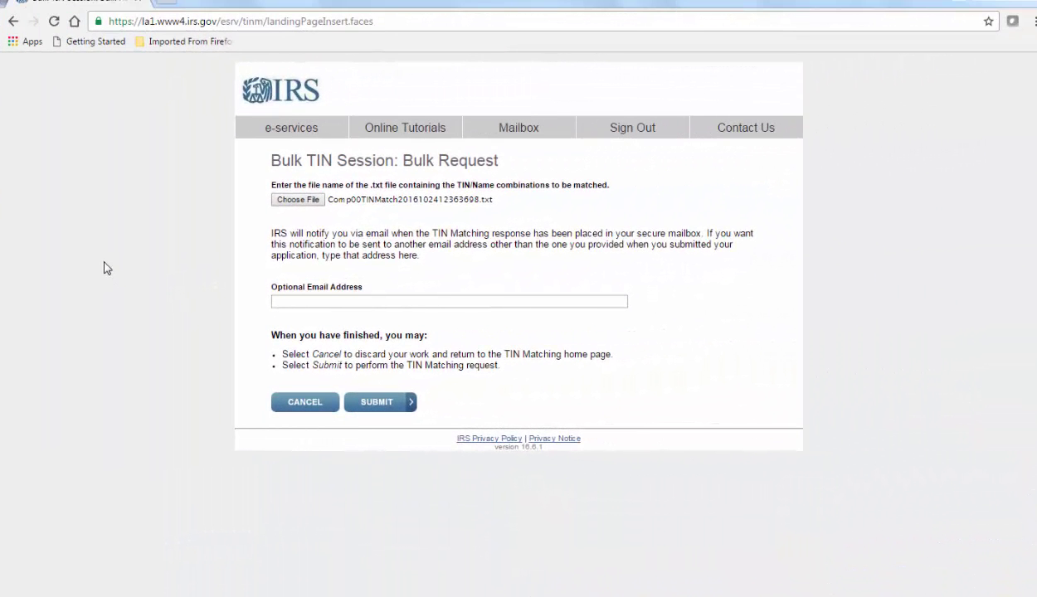
click(296, 200)
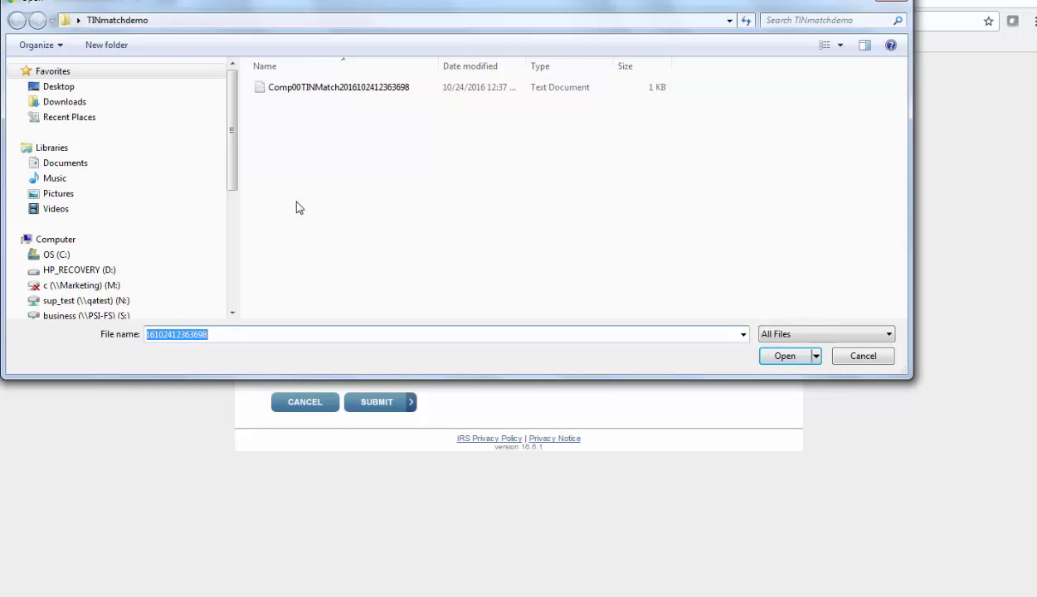
click(334, 87)
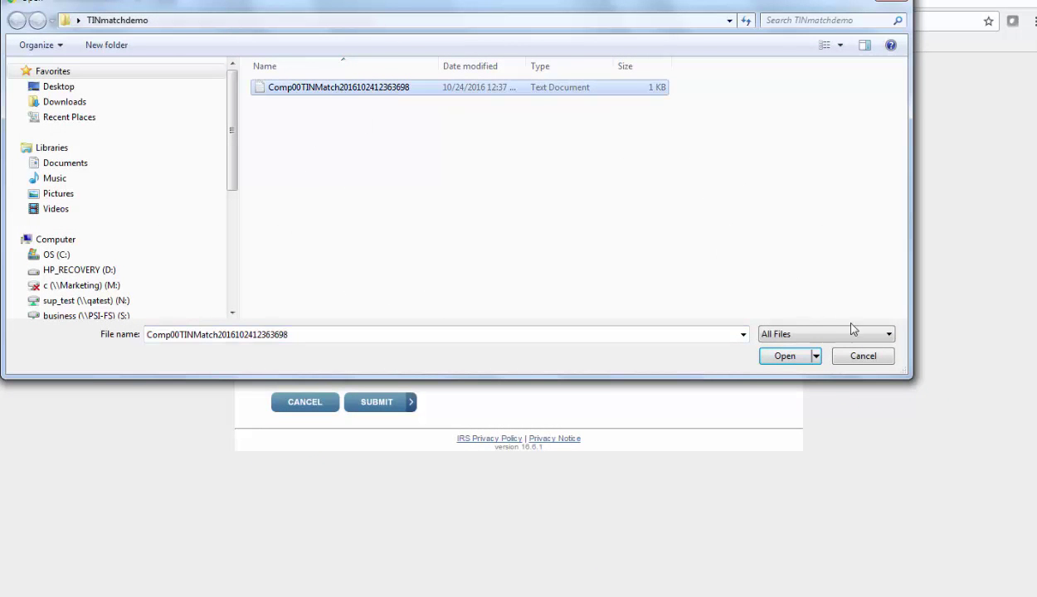
click(783, 357)
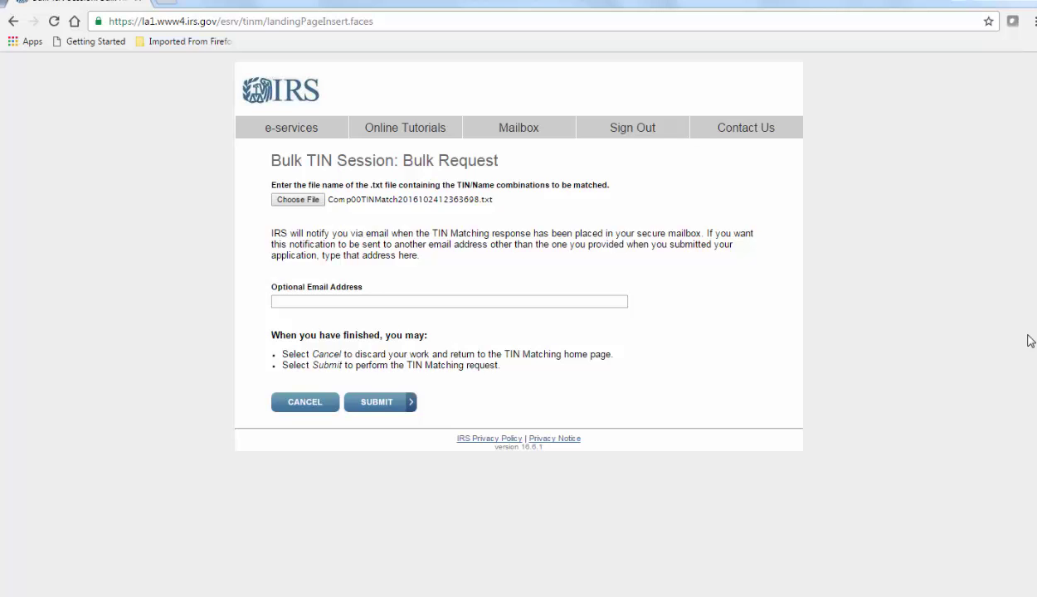
click(537, 131)
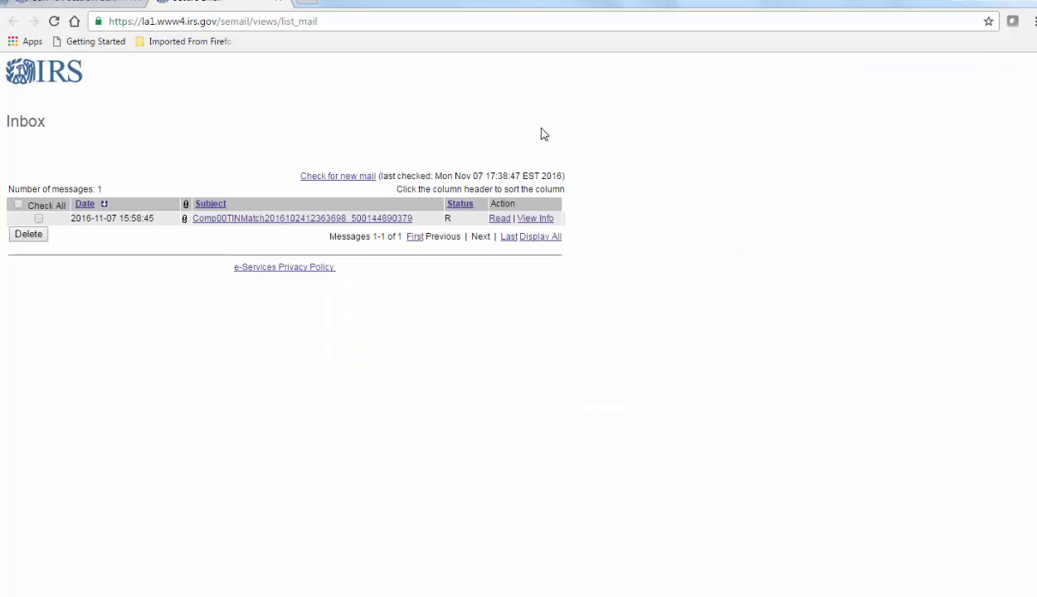
click(498, 218)
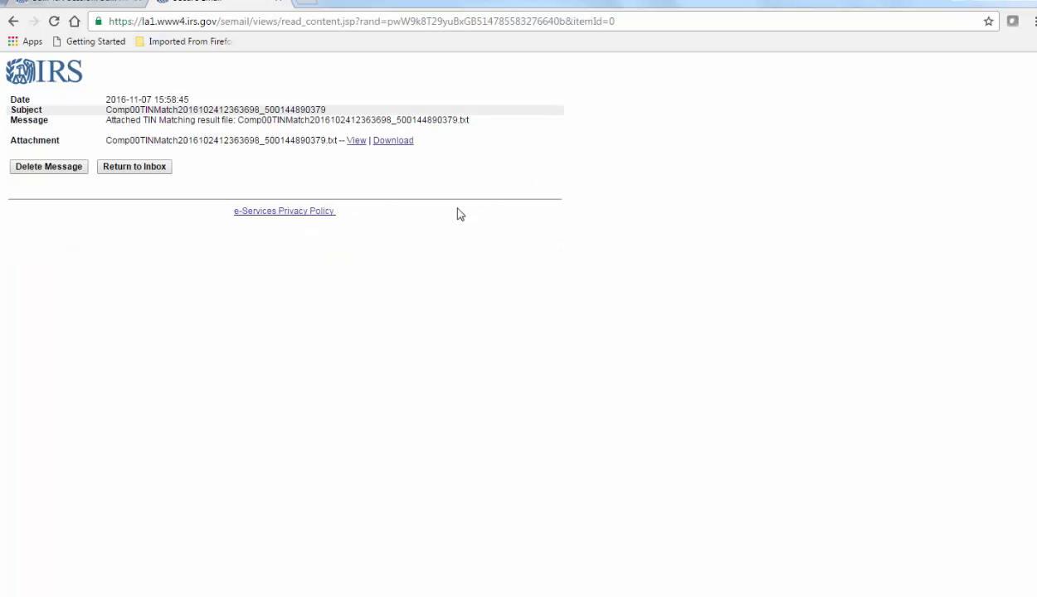
click(355, 141)
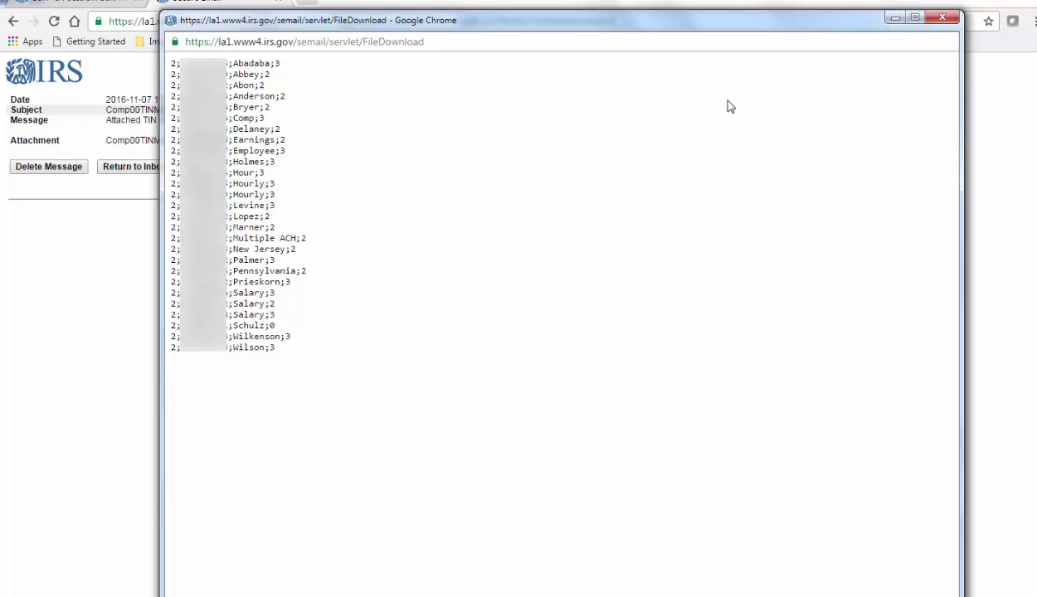